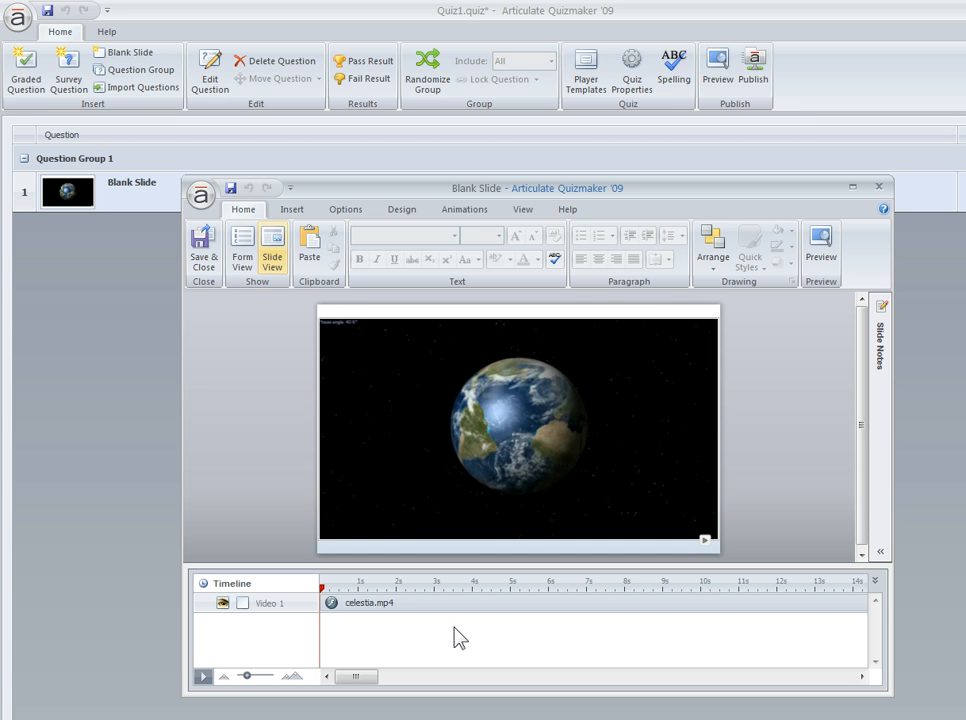
# Save and close the blank slide, and reopen it for editing in Slide View.
pyautogui.click(200, 246)
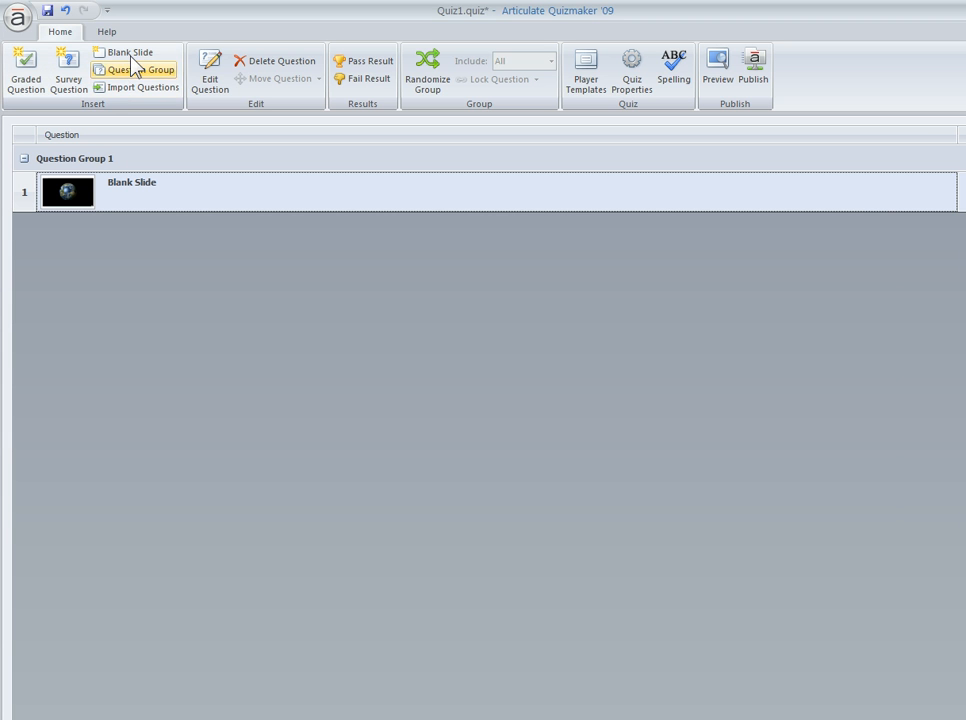
pyautogui.doubleClick(160, 192)
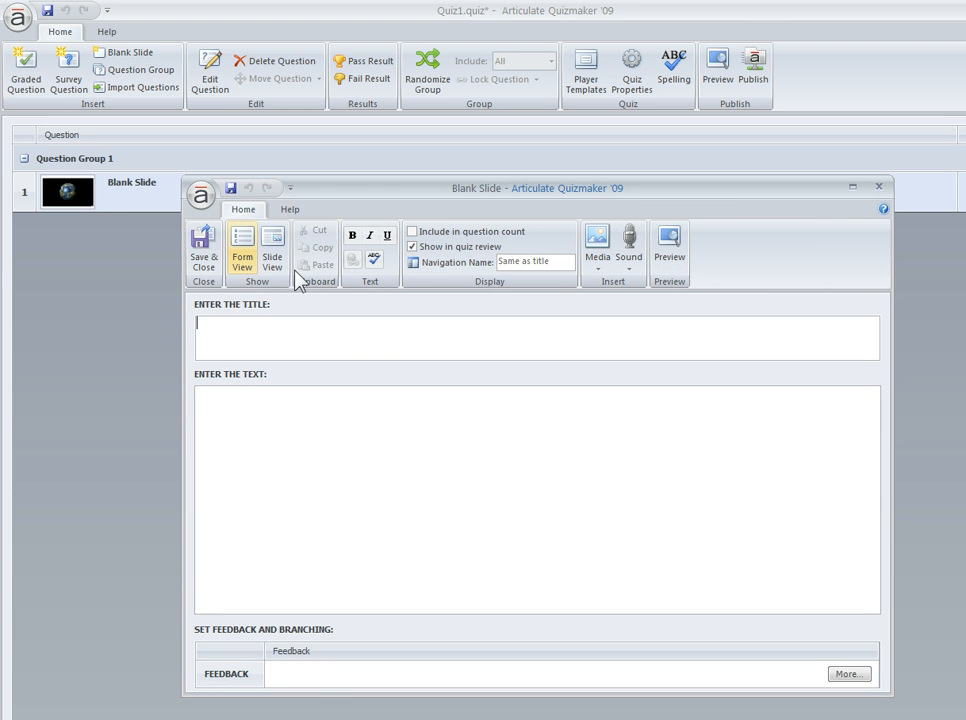
pyautogui.click(272, 250)
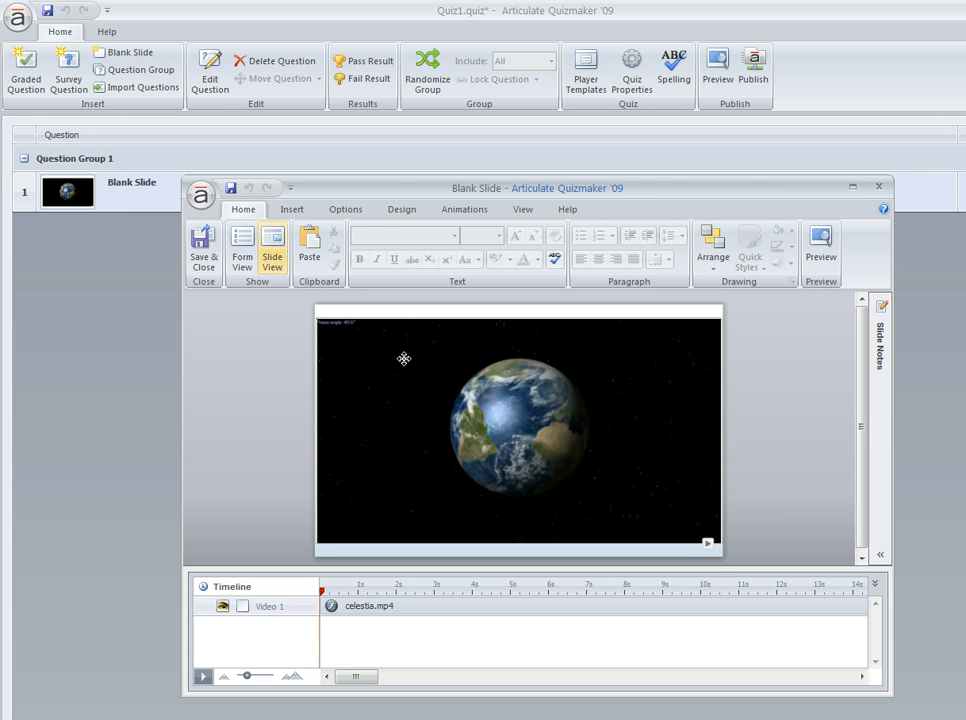
# Try shifting the celestia.mp4 video sideways off the slide, undo the move, and save and close the slide.
pyautogui.moveTo(400, 358); pyautogui.dragTo(465, 360)
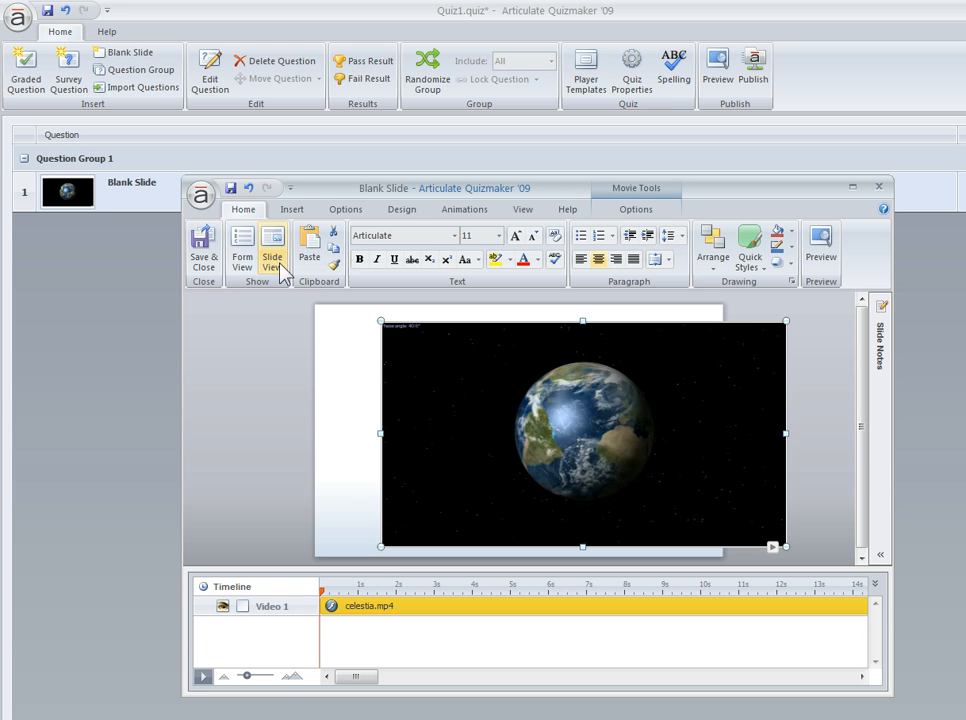
pyautogui.click(249, 188)
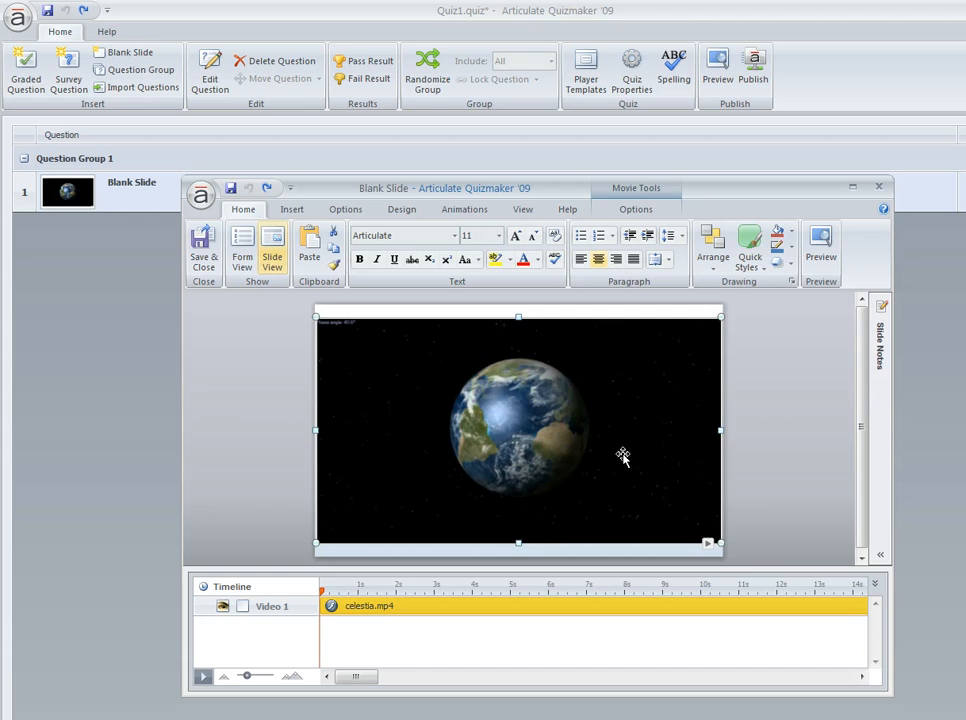
pyautogui.click(212, 252)
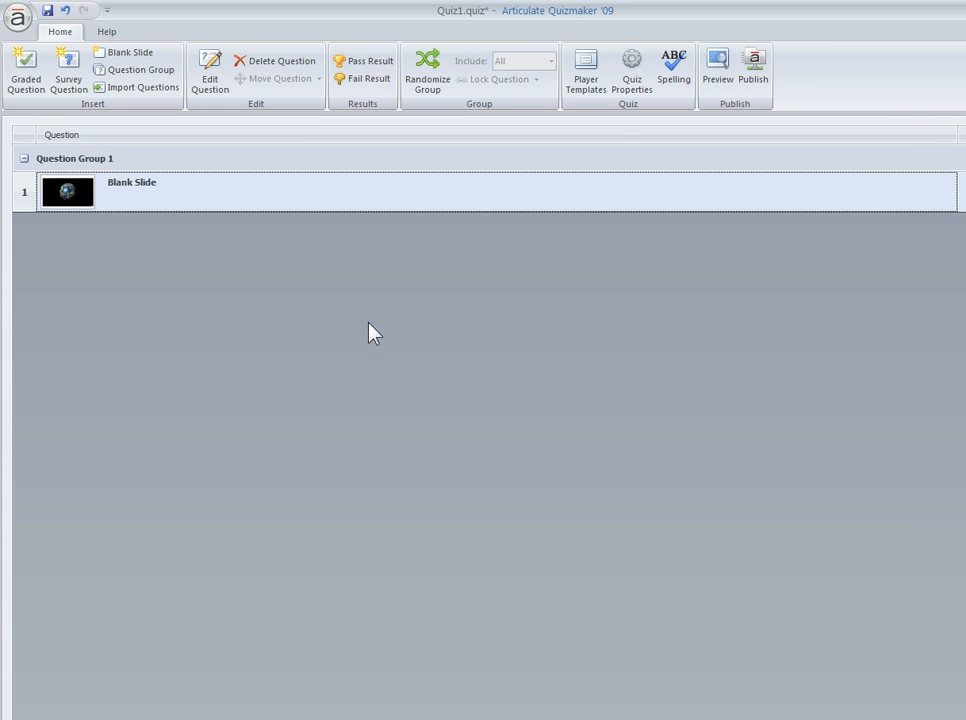
# Create a new player template named 111.
pyautogui.click(585, 76)
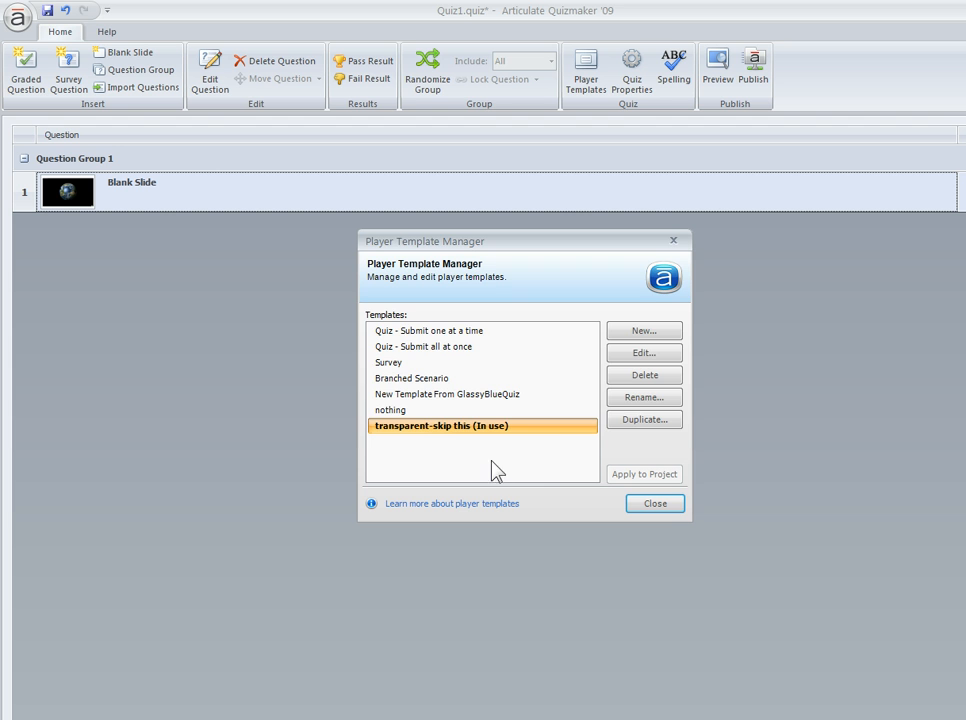
pyautogui.click(634, 333)
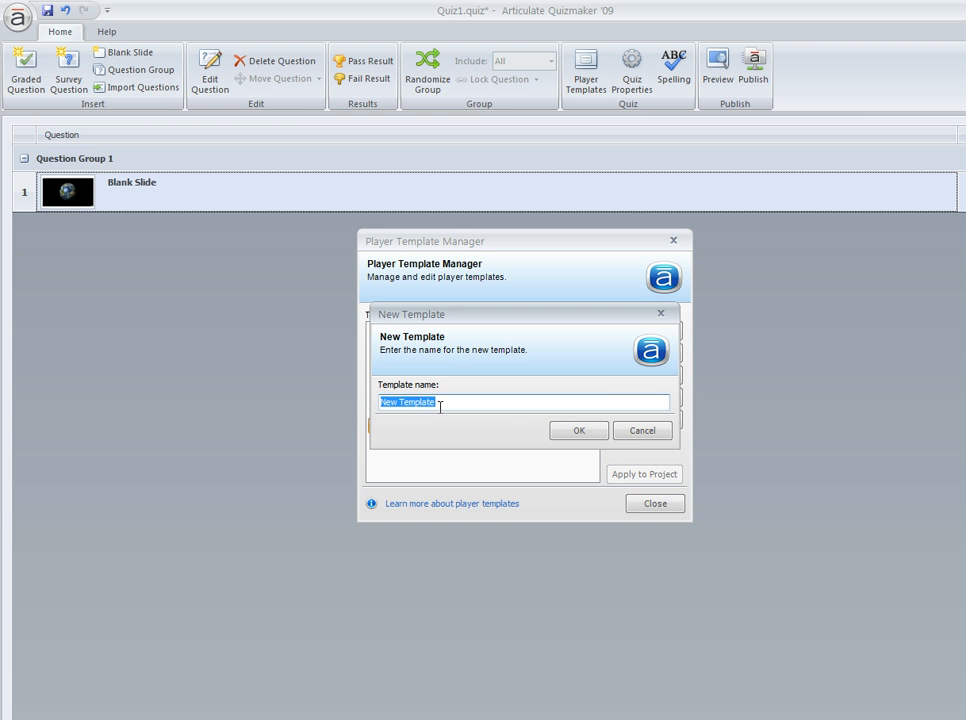
pyautogui.write('111')
pyautogui.click(562, 436)
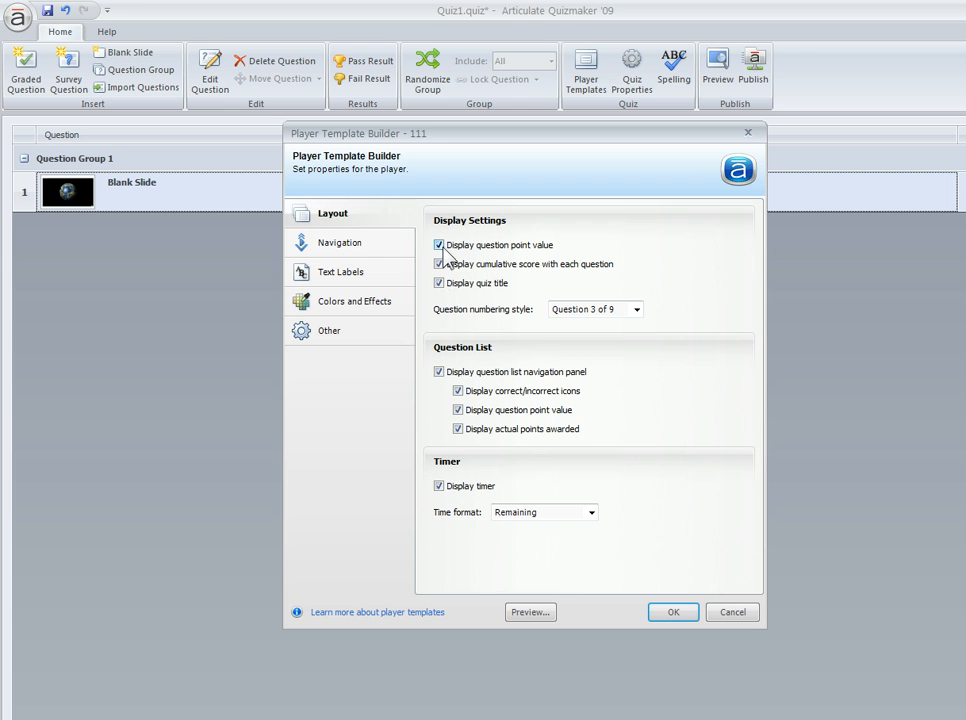
# Turn off the display of question point value, cumulative score, quiz title and question list navigation panel in template 111.
pyautogui.click(439, 245)
pyautogui.click(439, 264)
pyautogui.click(439, 283)
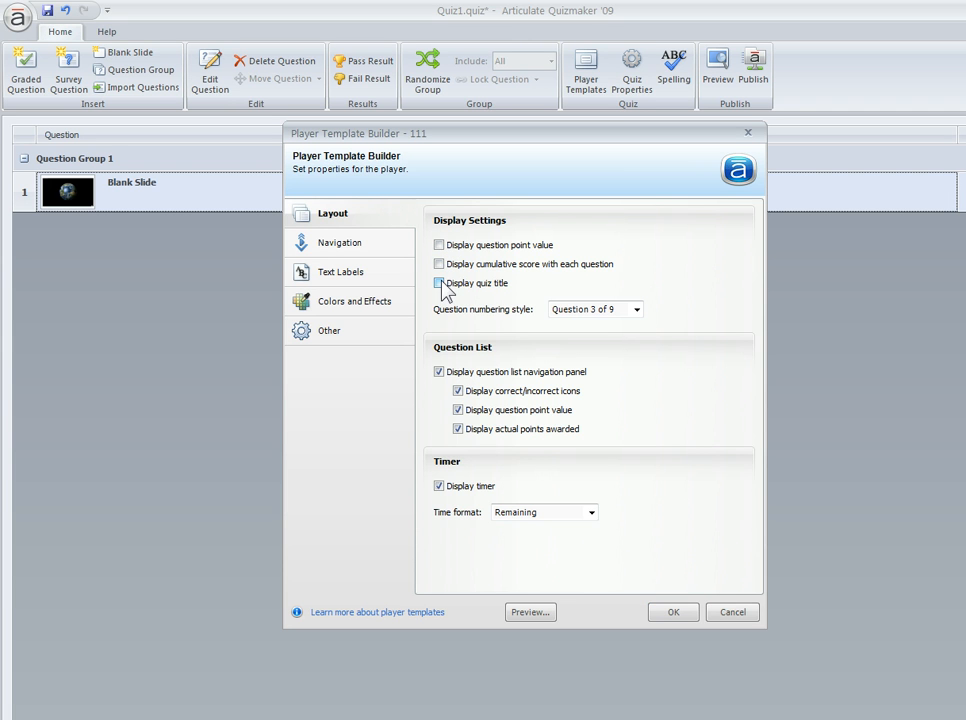
pyautogui.click(439, 372)
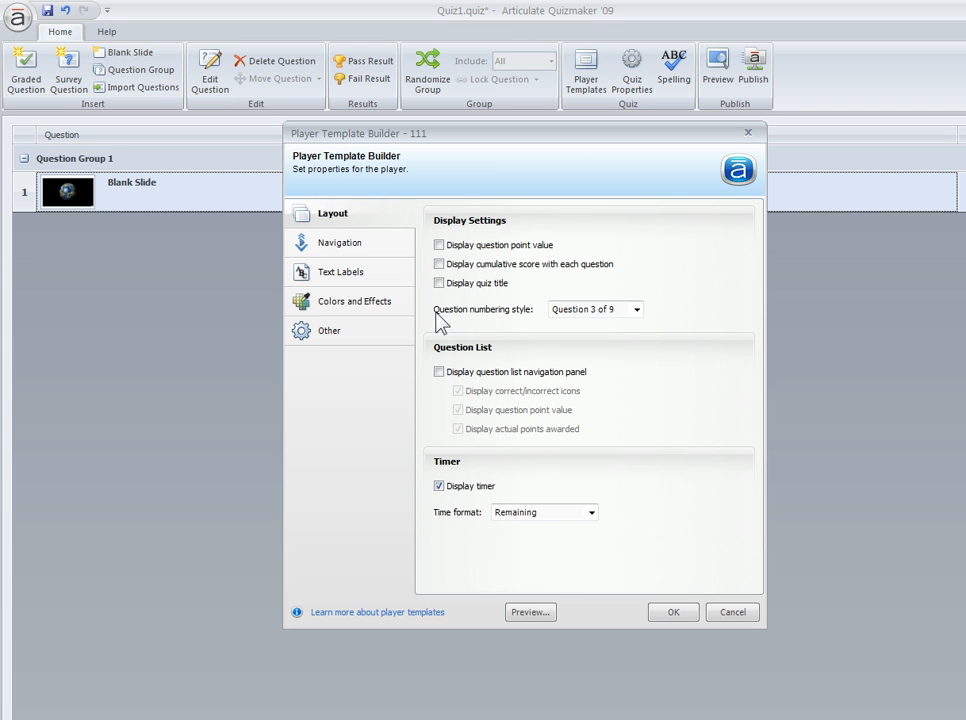
# Review the template's Navigation, Text Labels, and Colors and Effects settings.
pyautogui.click(355, 250)
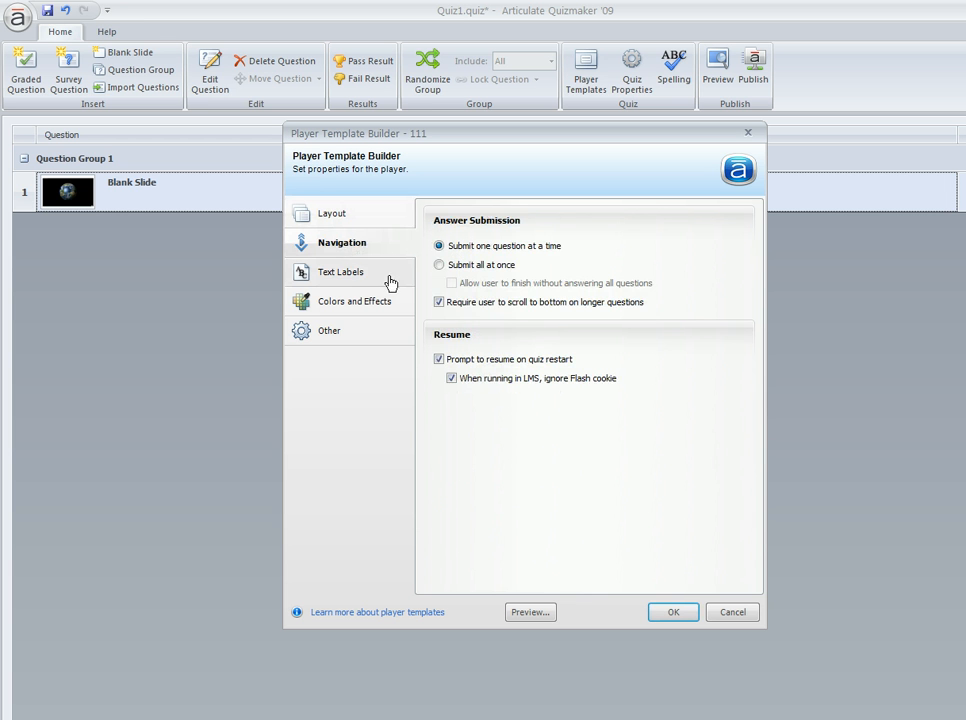
pyautogui.click(360, 280)
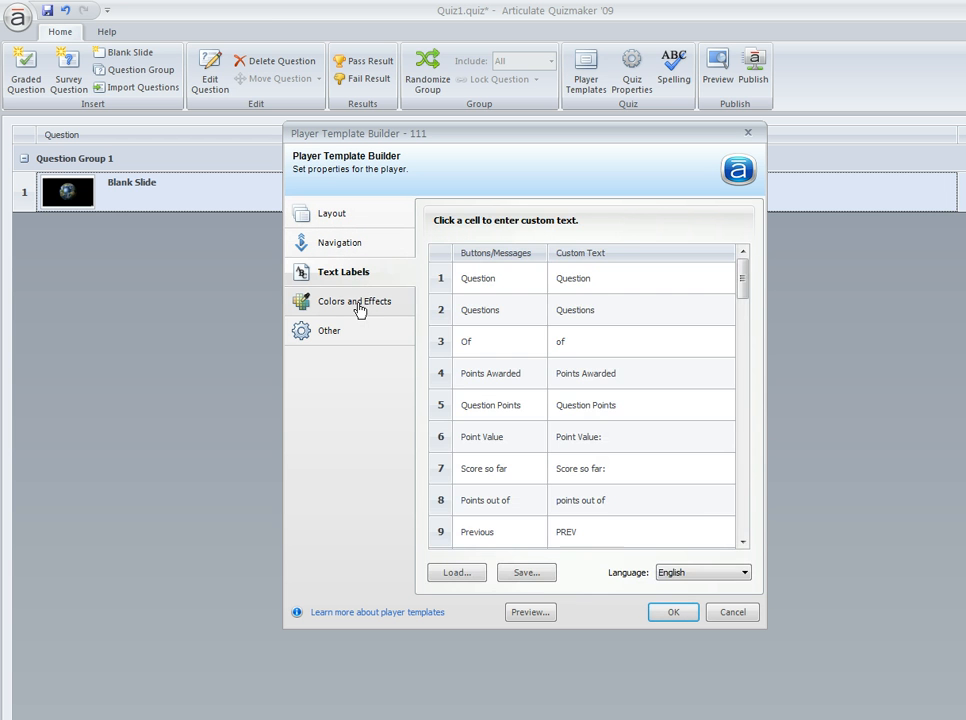
pyautogui.click(361, 306)
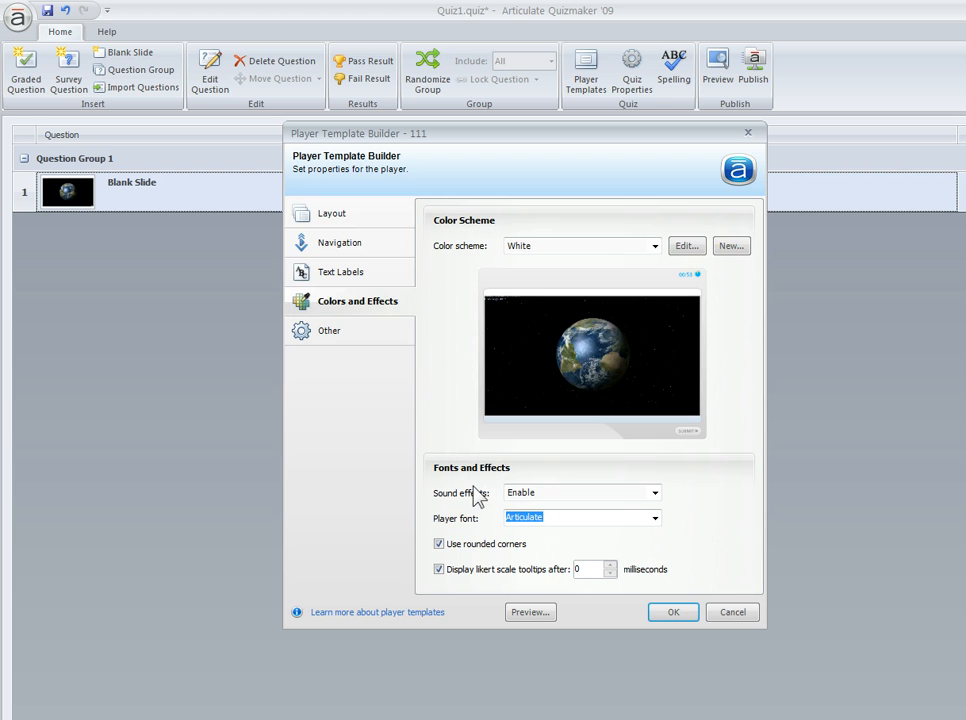
# Examine the editable Frame elements of the White color scheme, cancel the scheme and template edits, and close the Player Template Manager.
pyautogui.click(686, 247)
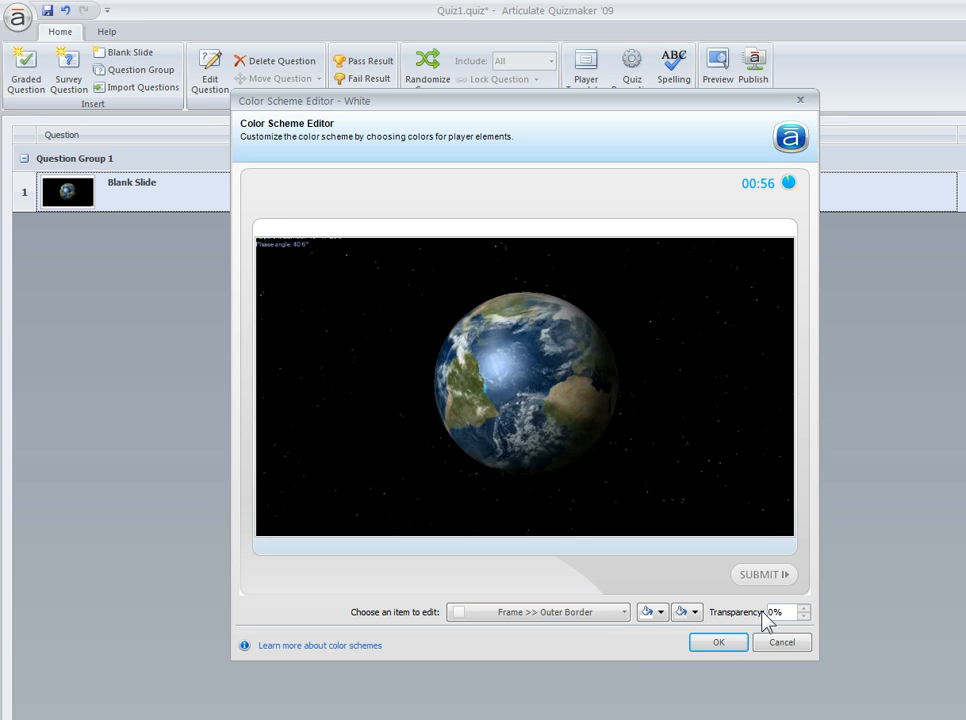
pyautogui.click(624, 613)
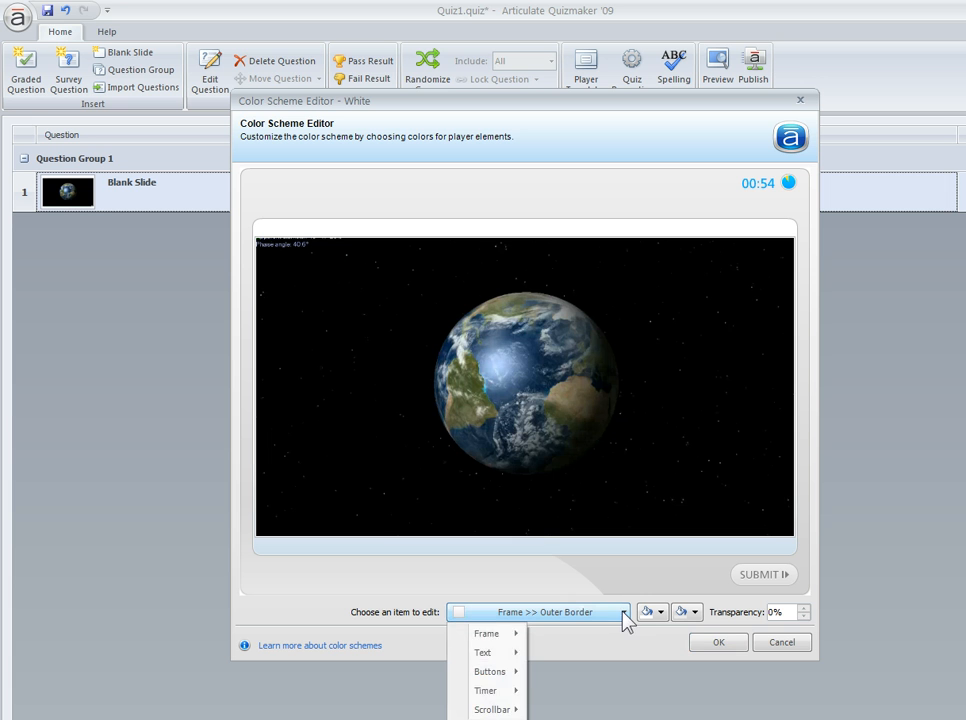
pyautogui.click(489, 636)
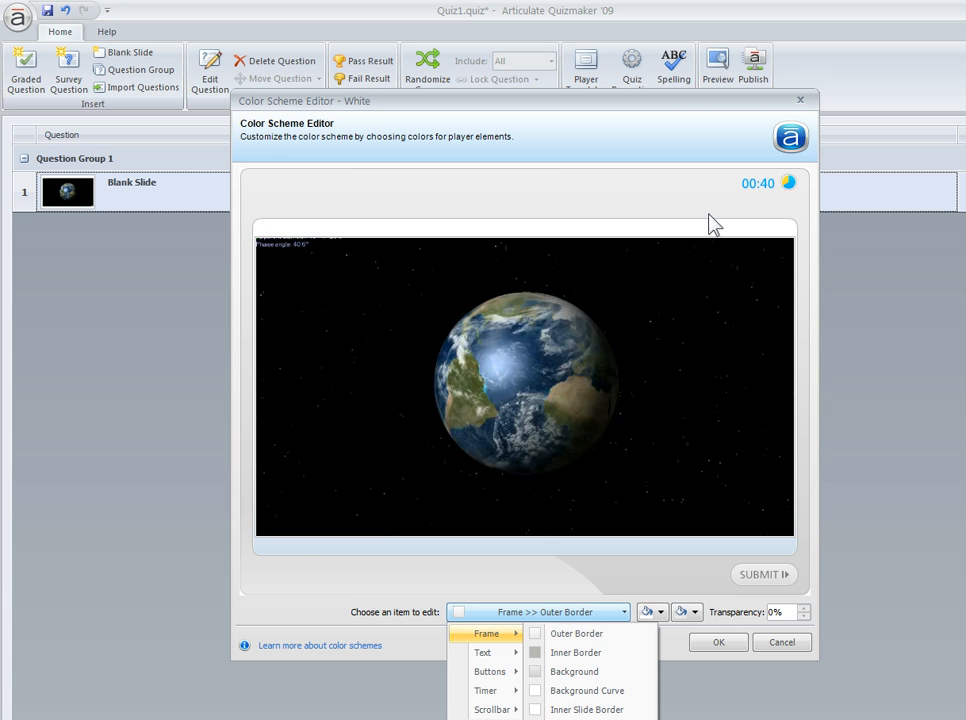
pyautogui.click(782, 642)
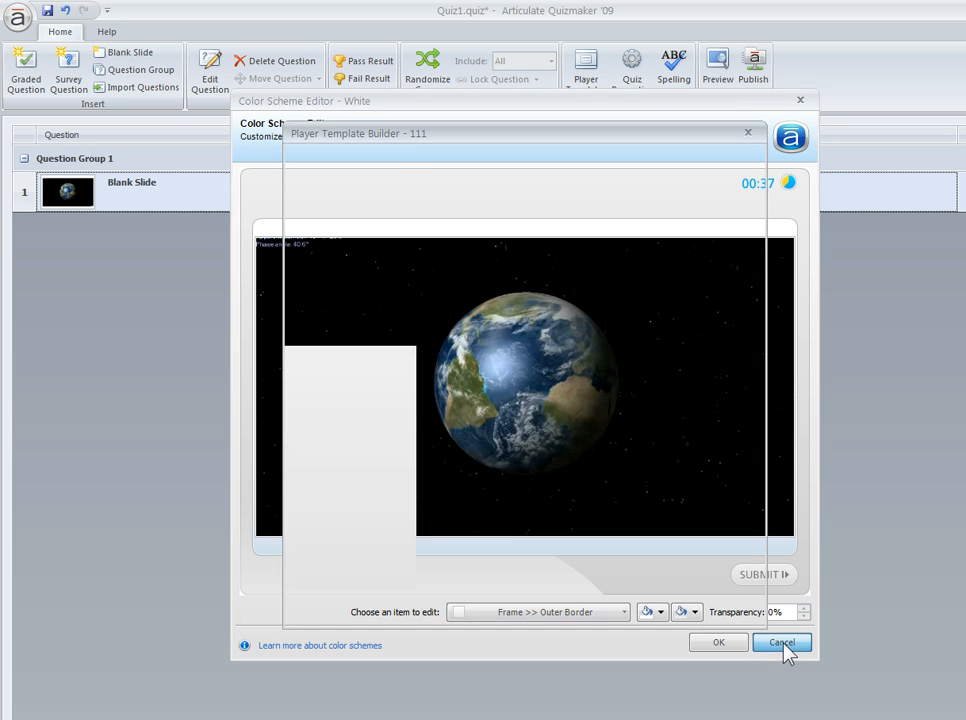
pyautogui.click(736, 614)
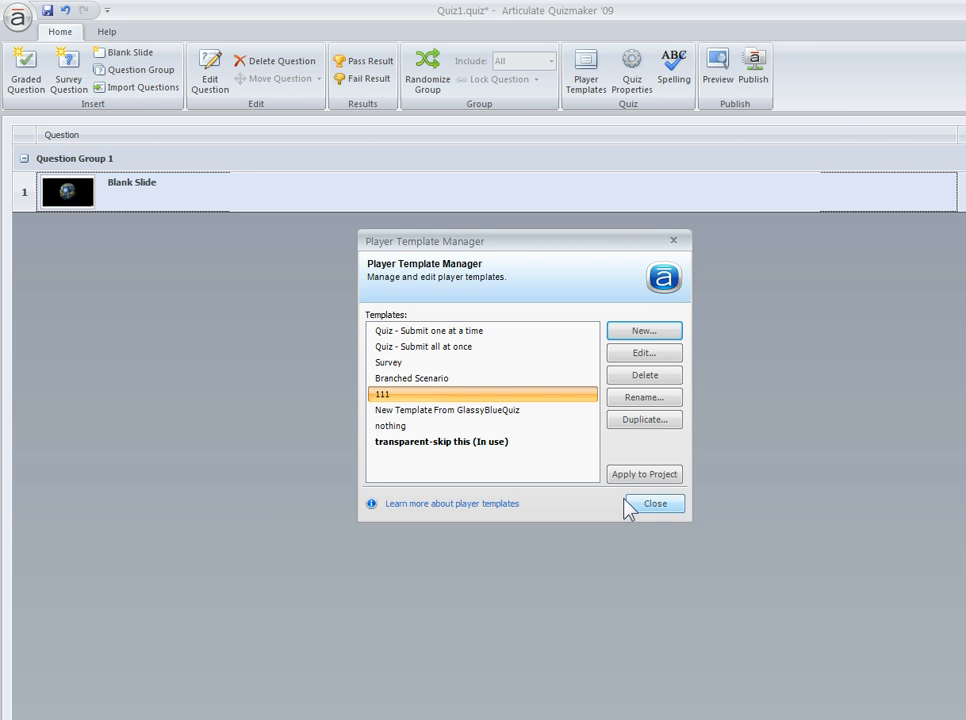
pyautogui.click(650, 505)
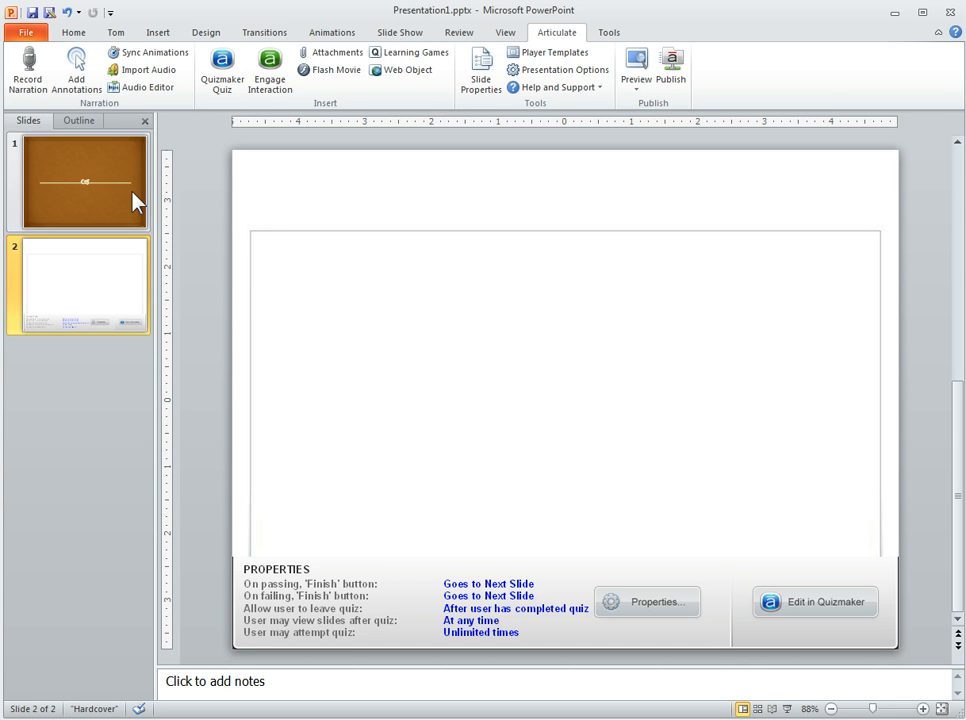
# In PowerPoint, apply the Title Slide layout to the quiz slide.
pyautogui.click(72, 31)
pyautogui.click(157, 54)
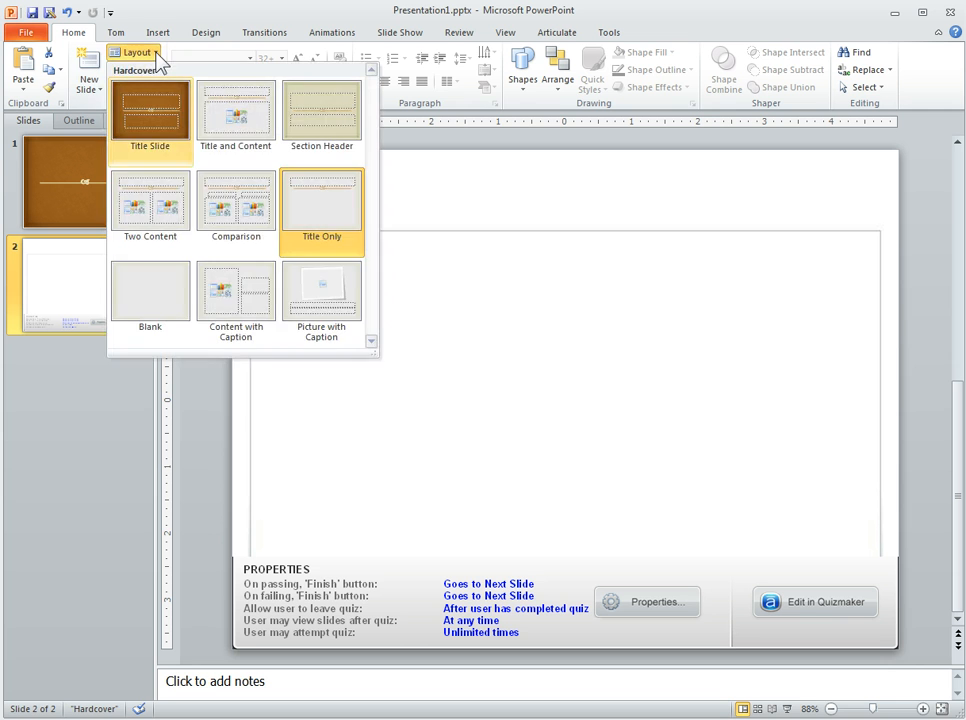
pyautogui.click(155, 119)
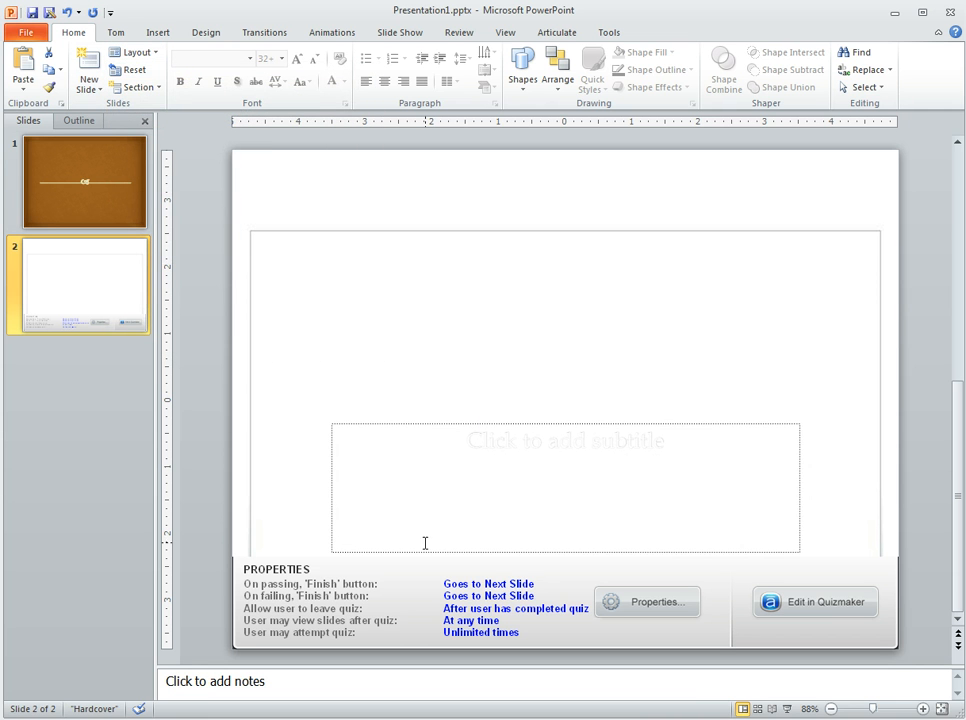
# Set the presentation's publish options to include the slide master behind quizzes and interactions.
pyautogui.click(572, 33)
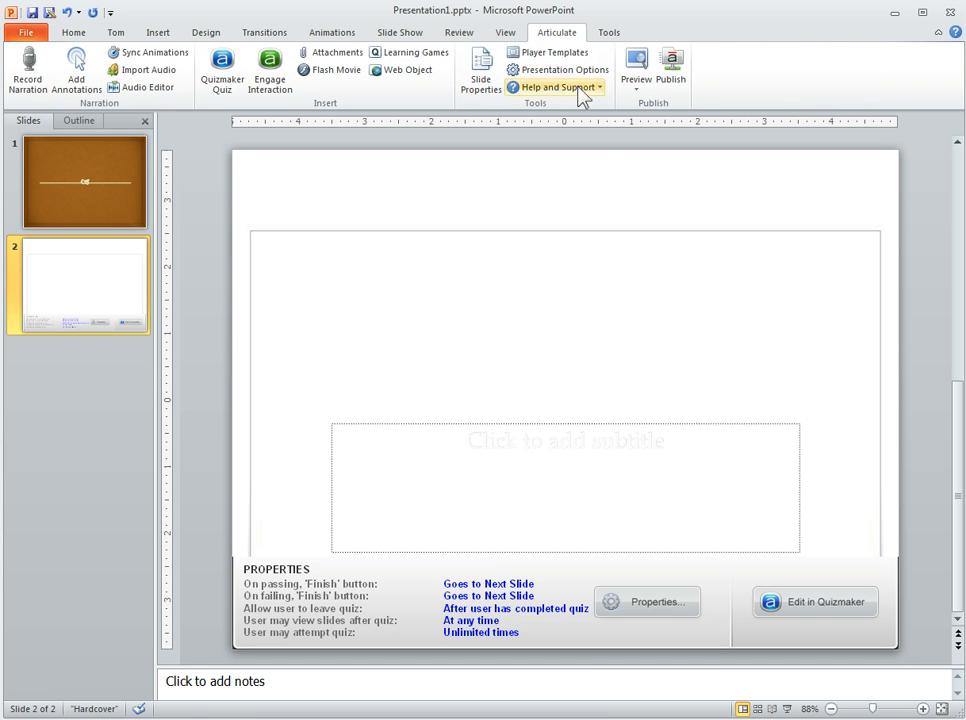
pyautogui.click(556, 70)
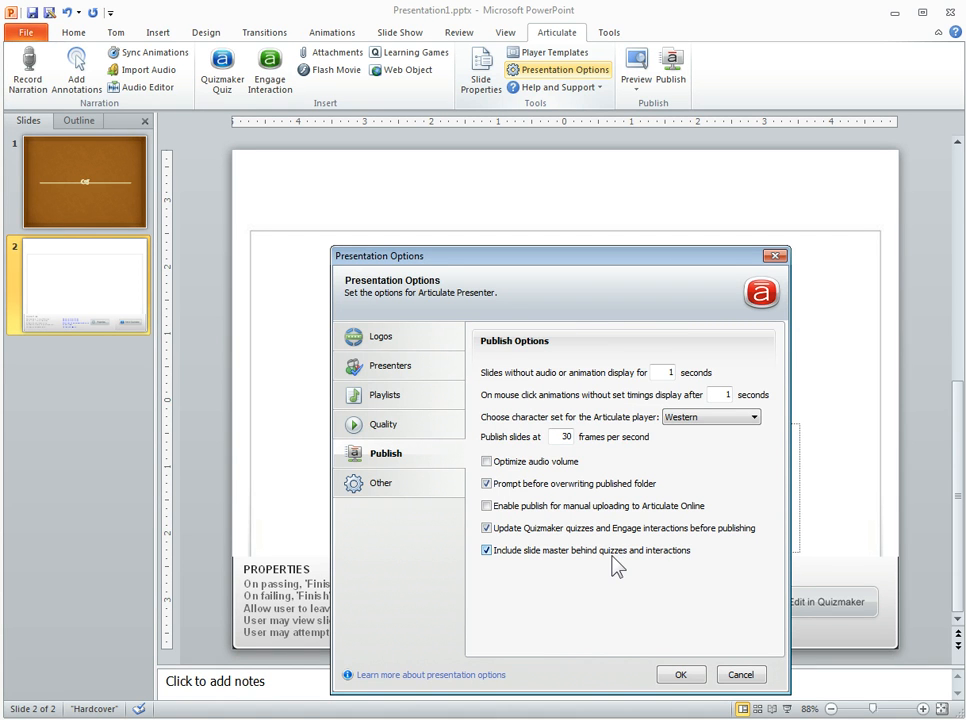
pyautogui.click(688, 676)
# Preview only the quiz slide, check how the video sits over the slide background, and close the preview.
pyautogui.click(637, 92)
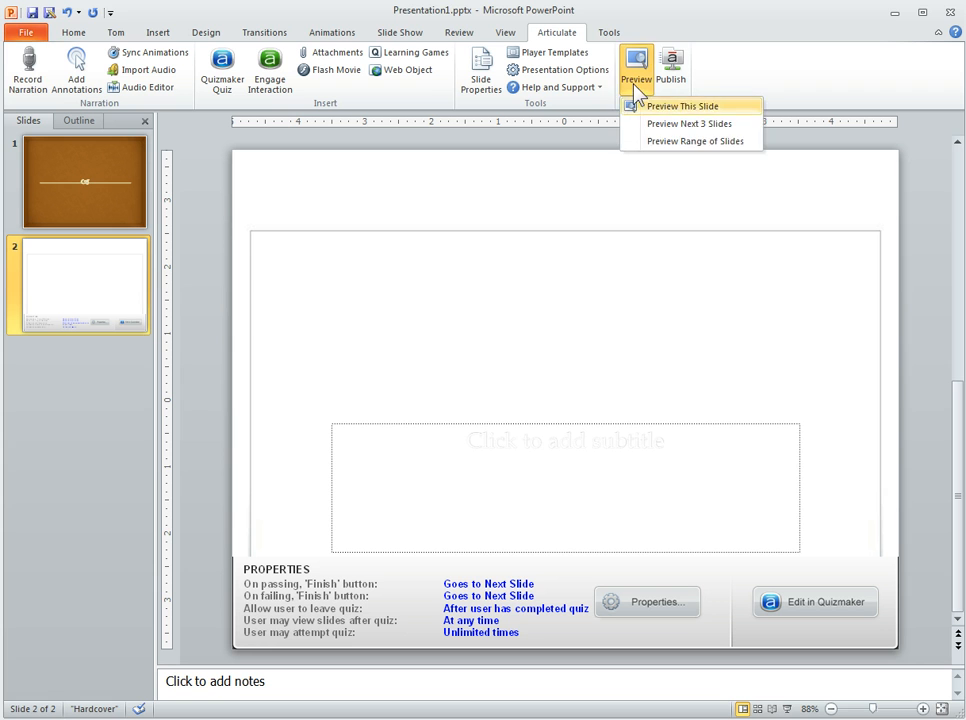
pyautogui.click(650, 103)
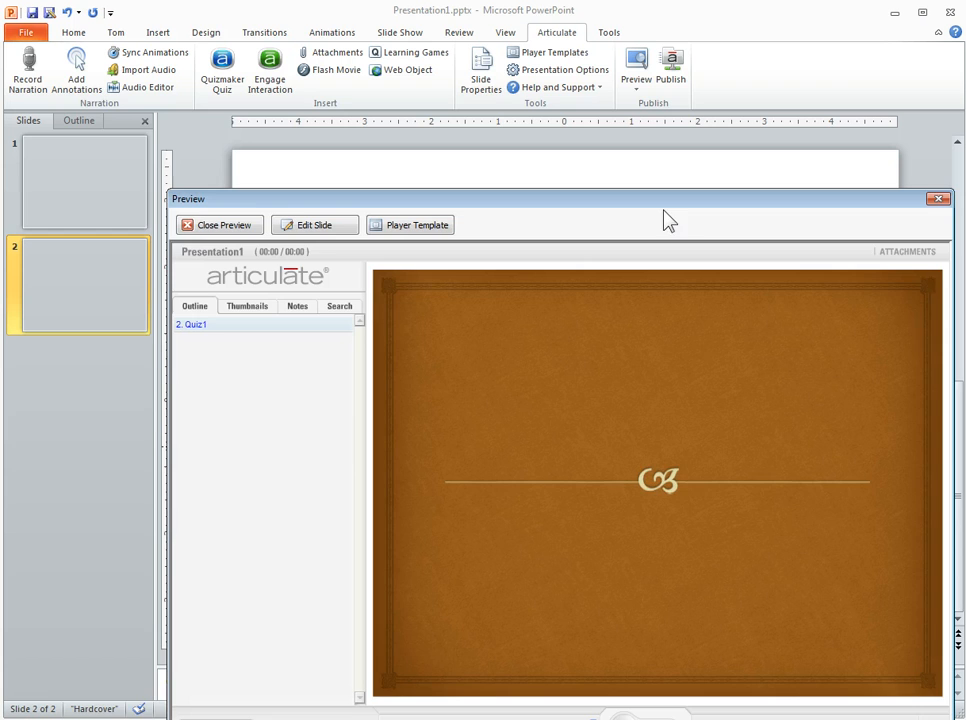
pyautogui.moveTo(662, 200); pyautogui.dragTo(549, 94)
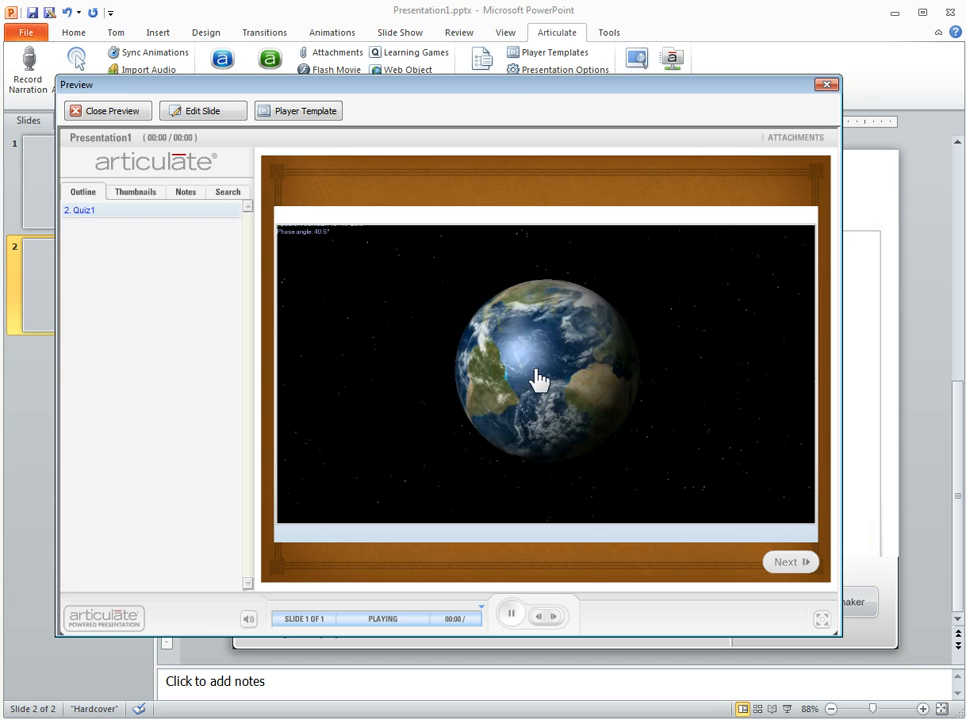
pyautogui.click(103, 110)
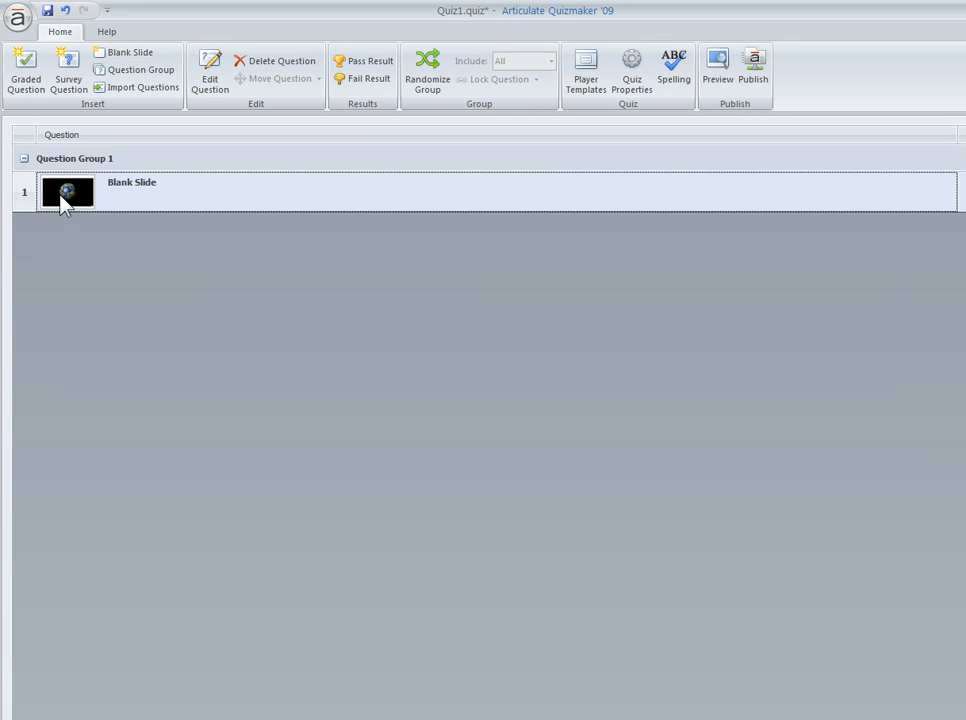
# In Articulate Quizmaker, reopen the blank slide in Slide View and give its background a solid fill in the black theme color.
pyautogui.doubleClick(62, 195)
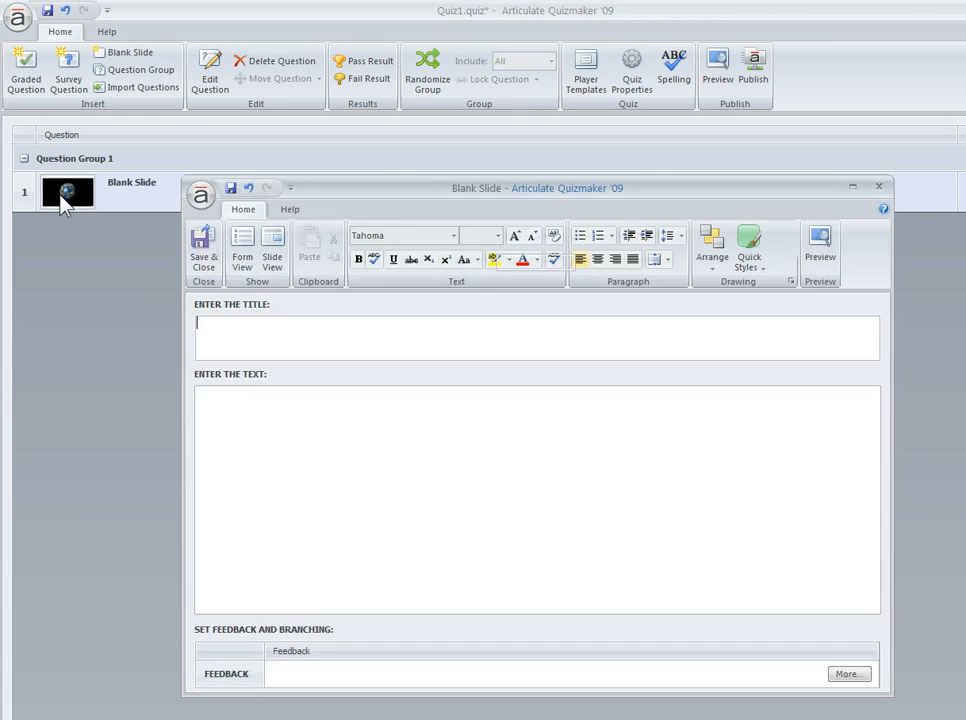
pyautogui.click(274, 257)
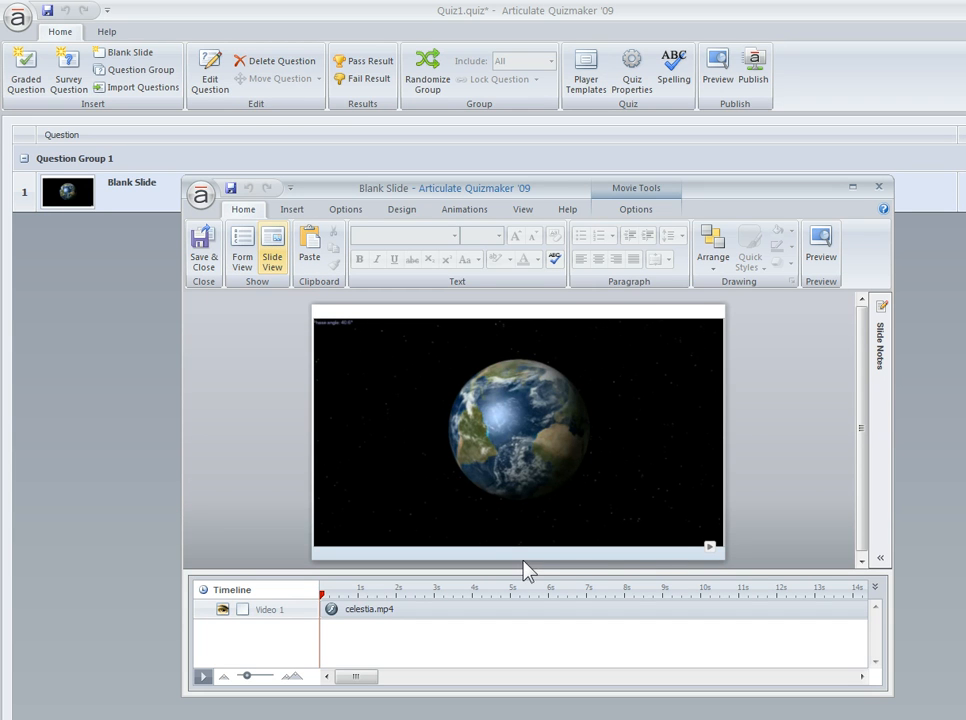
pyautogui.rightClick(452, 299)
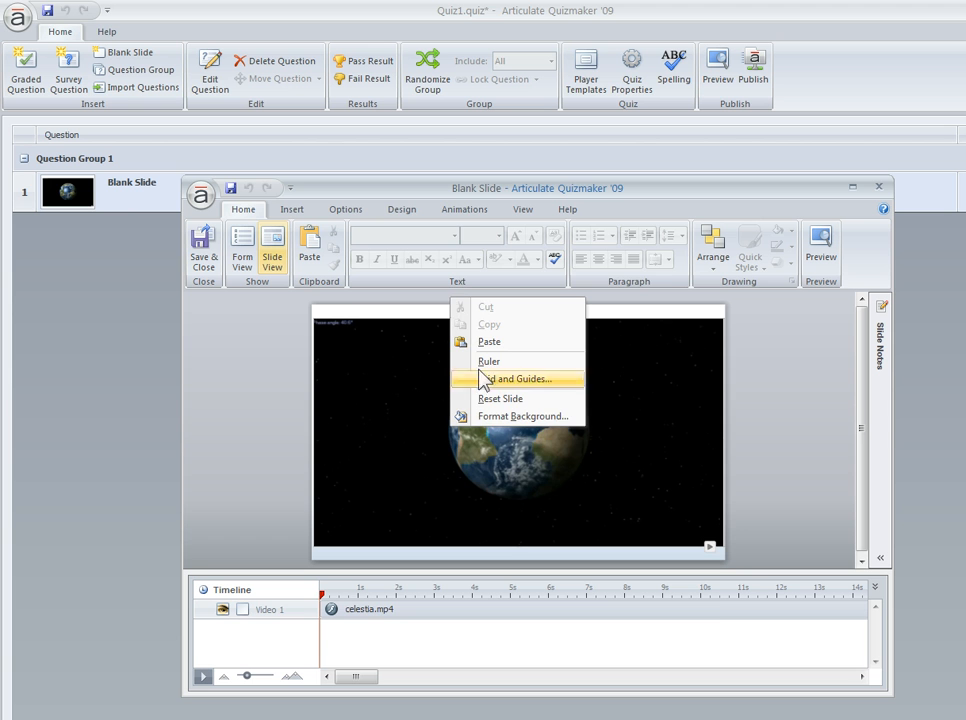
pyautogui.click(505, 417)
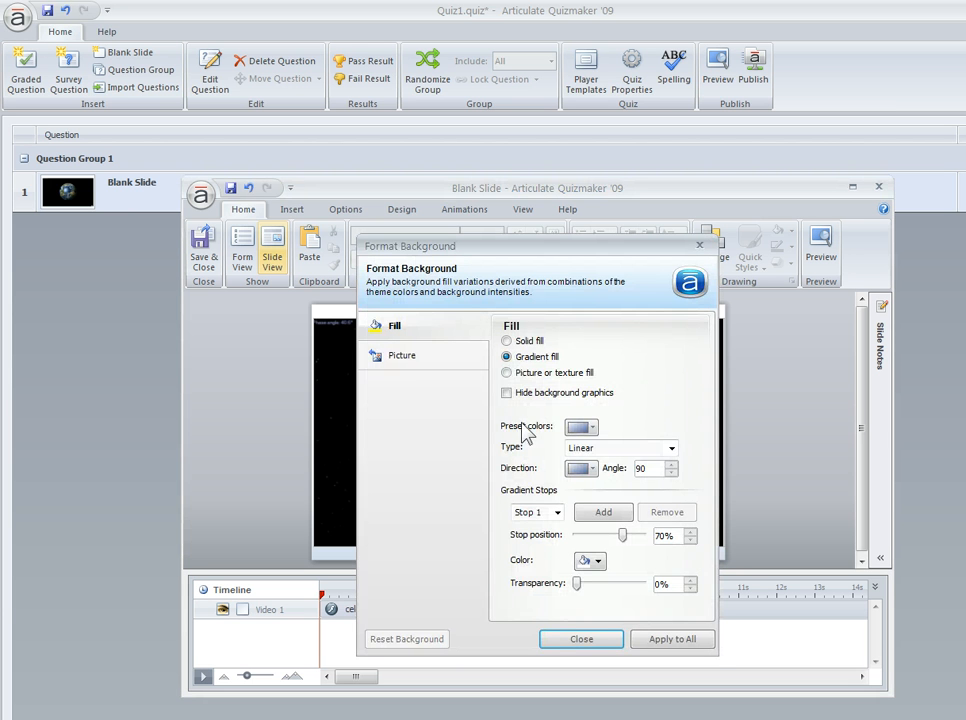
pyautogui.click(507, 341)
pyautogui.click(581, 432)
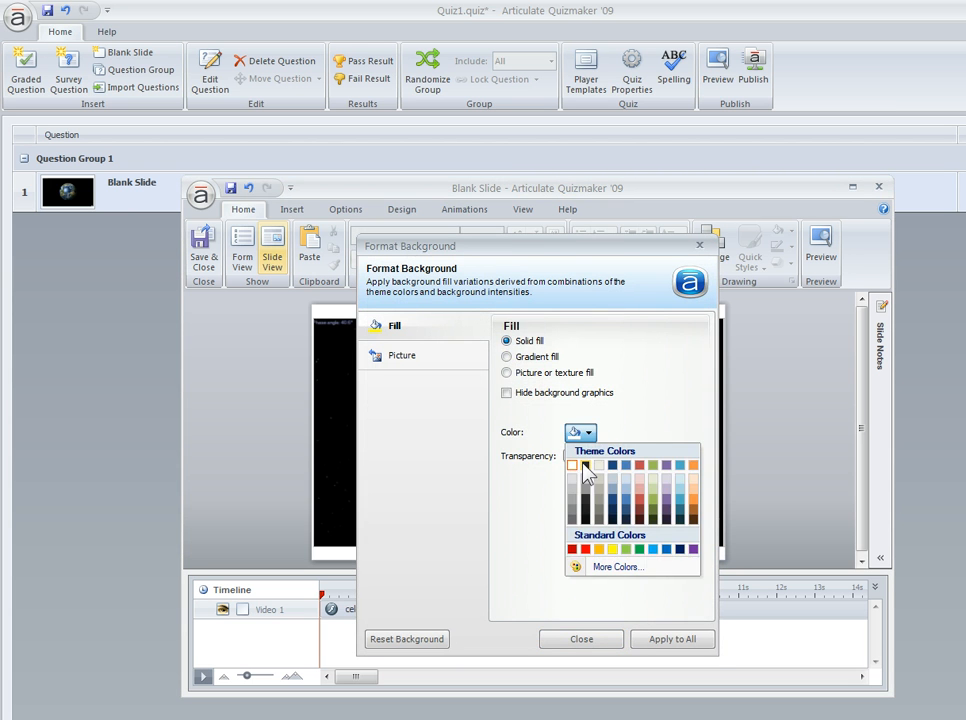
pyautogui.click(585, 466)
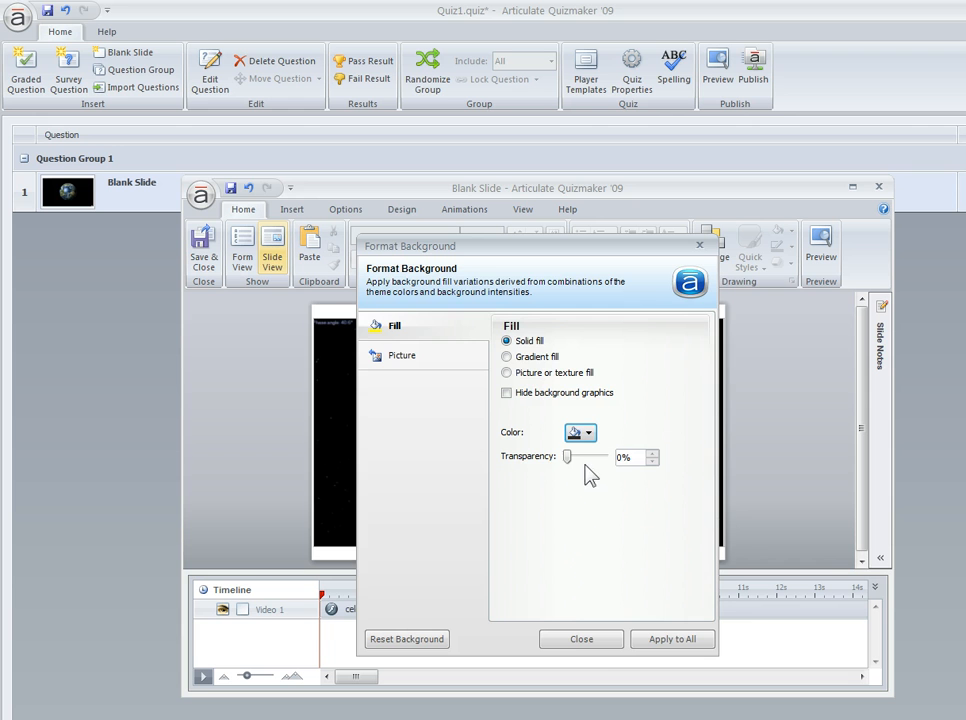
pyautogui.click(581, 639)
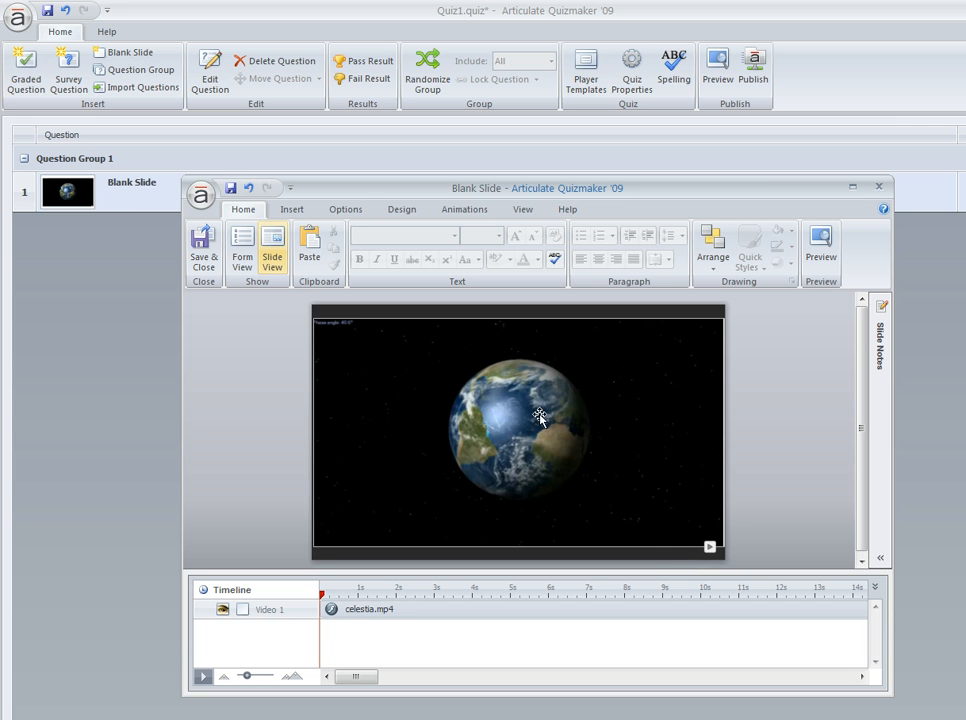
# Show the movie controls on the Earth video and move it up to the slide's upper edge so the playback bar fits.
pyautogui.click(296, 212)
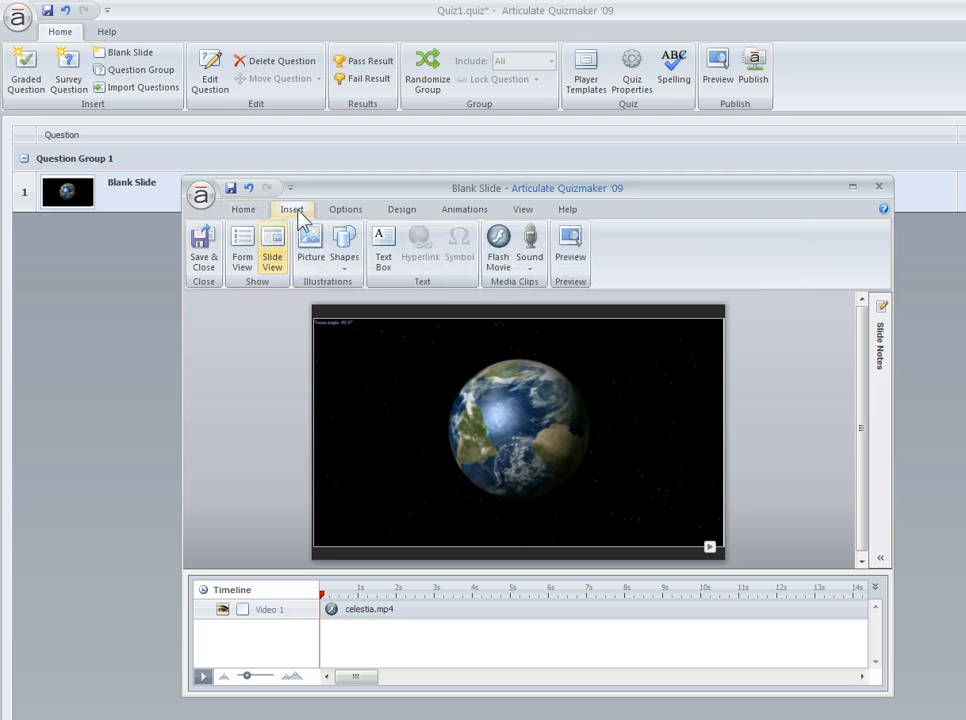
pyautogui.click(388, 320)
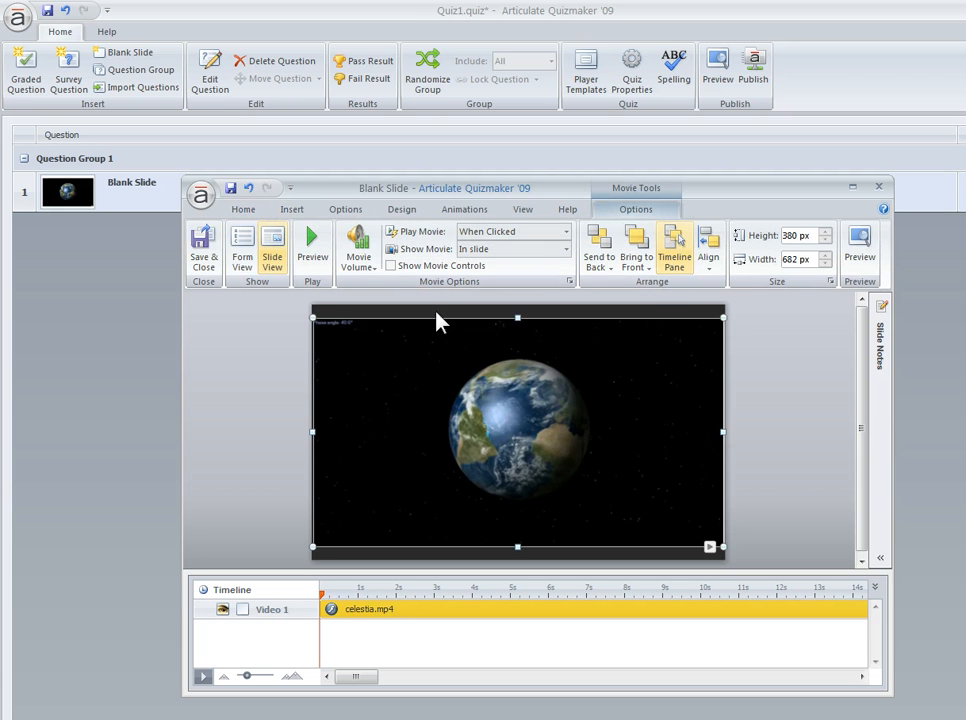
pyautogui.click(390, 266)
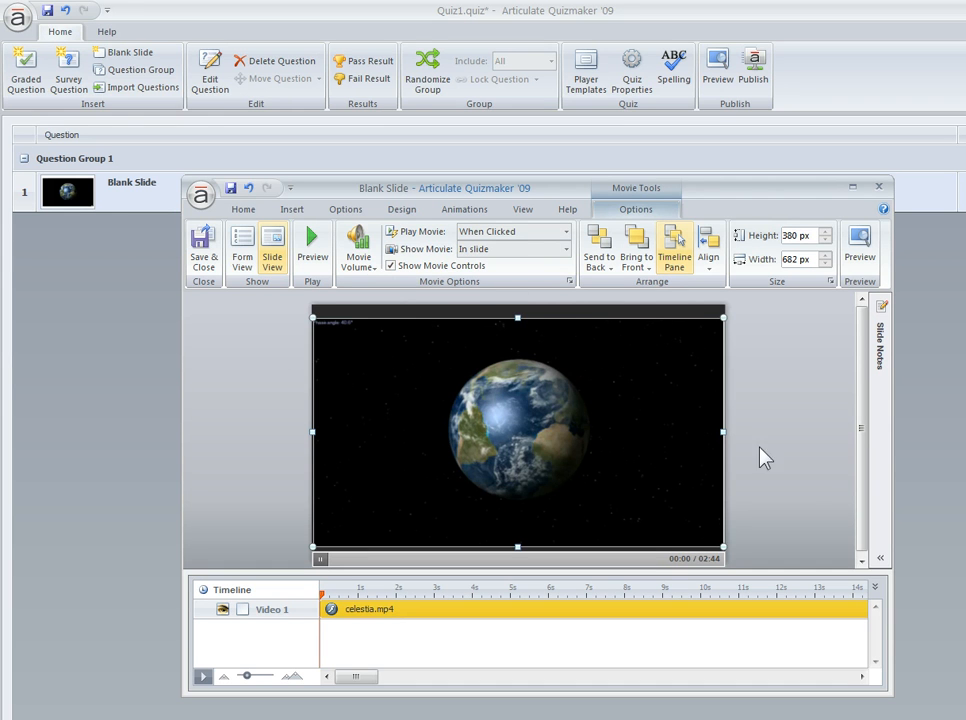
pyautogui.moveTo(499, 420); pyautogui.dragTo(495, 407)
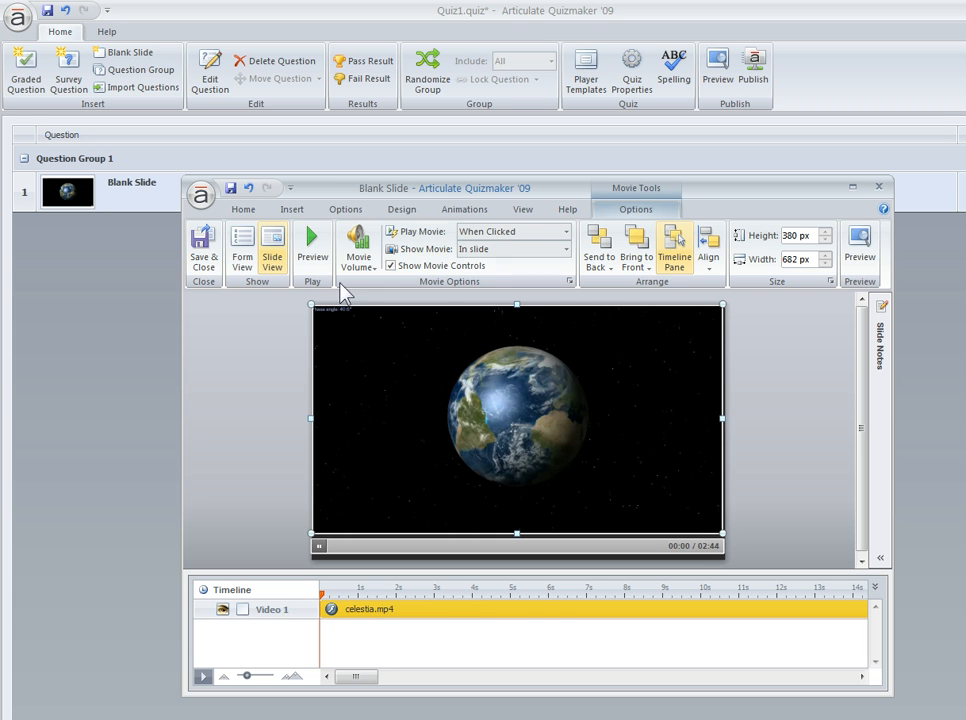
# Draw a small rounded rectangle over the video, in the dark space to the left of the Earth.
pyautogui.click(292, 210)
pyautogui.click(344, 260)
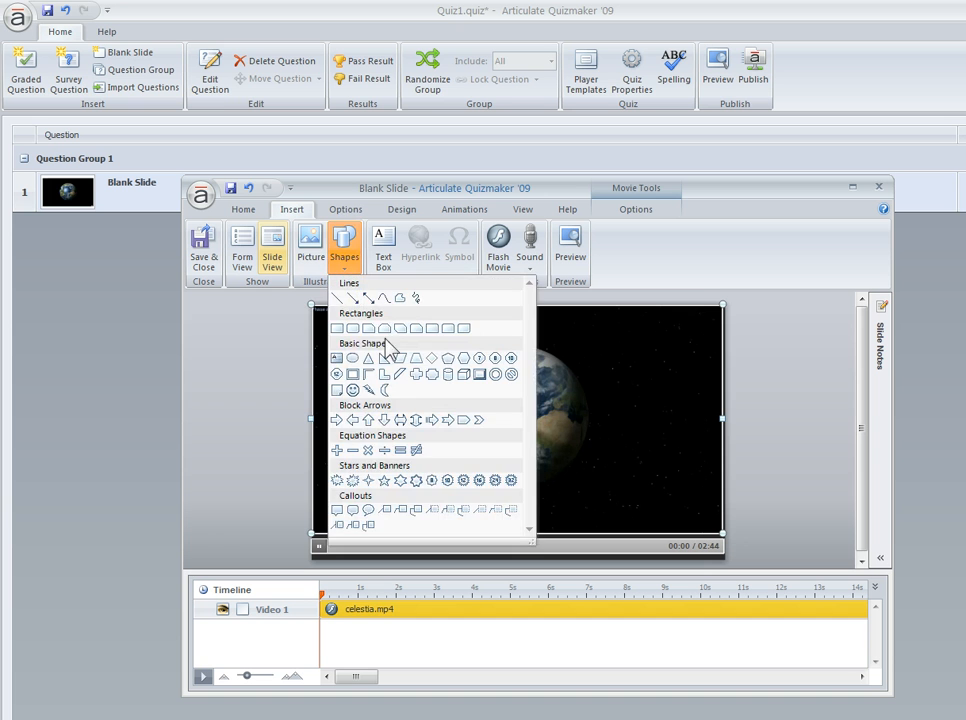
pyautogui.click(355, 330)
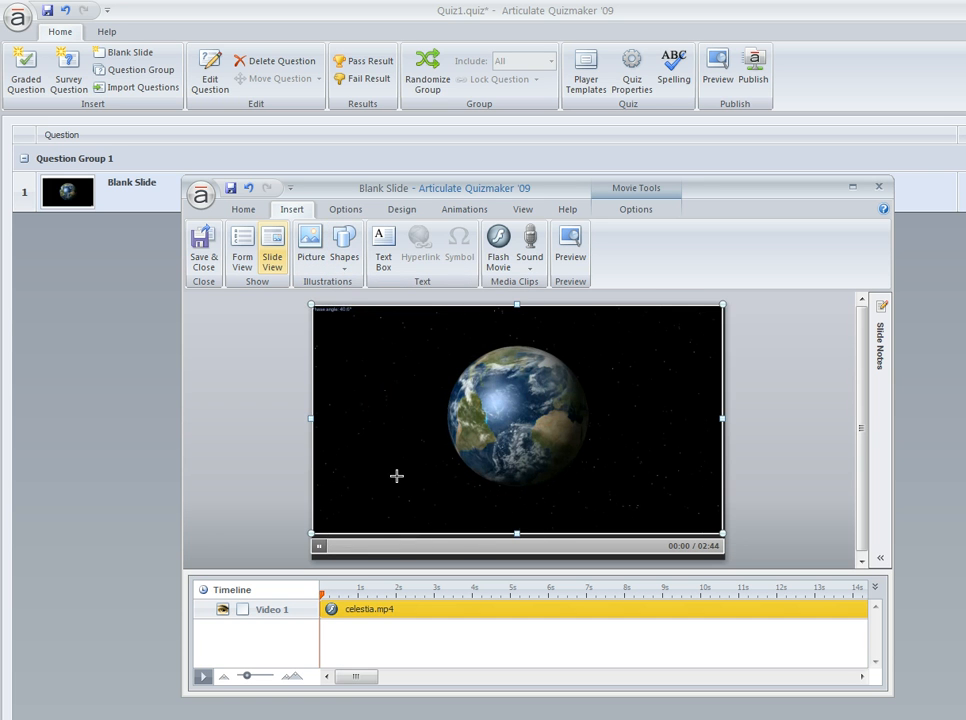
pyautogui.moveTo(384, 400)
pyautogui.mouseDown()
pyautogui.moveTo(451, 470)
pyautogui.moveTo(390, 400)
pyautogui.mouseUp()
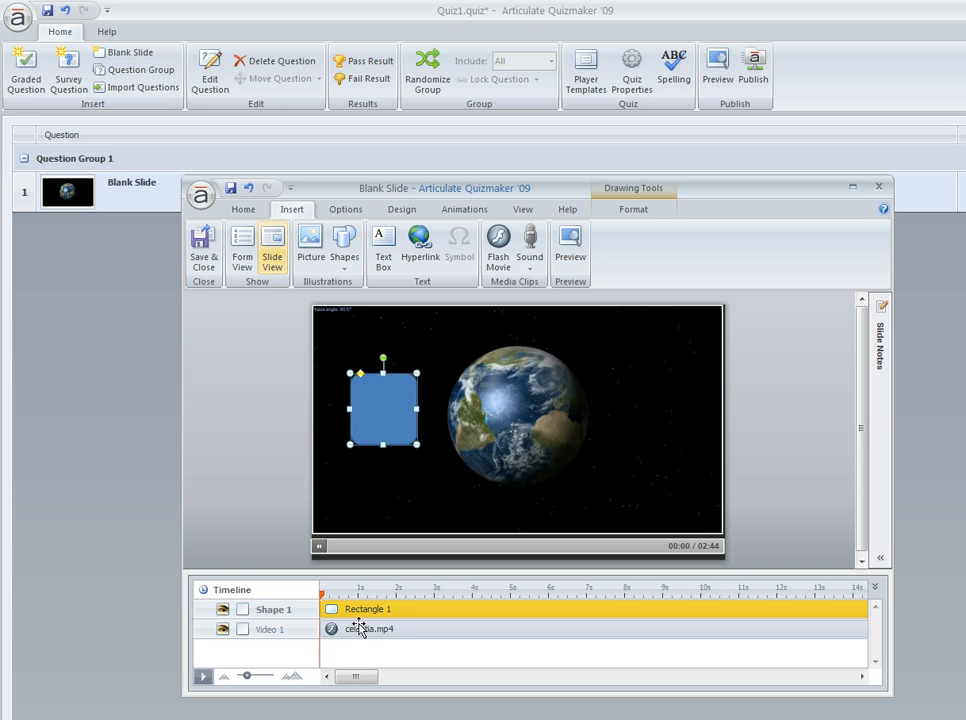
# Set the rounded rectangle to start at 2 seconds on the timeline, and play the timeline past that point to check its timing.
pyautogui.moveTo(323, 609); pyautogui.dragTo(397, 609)
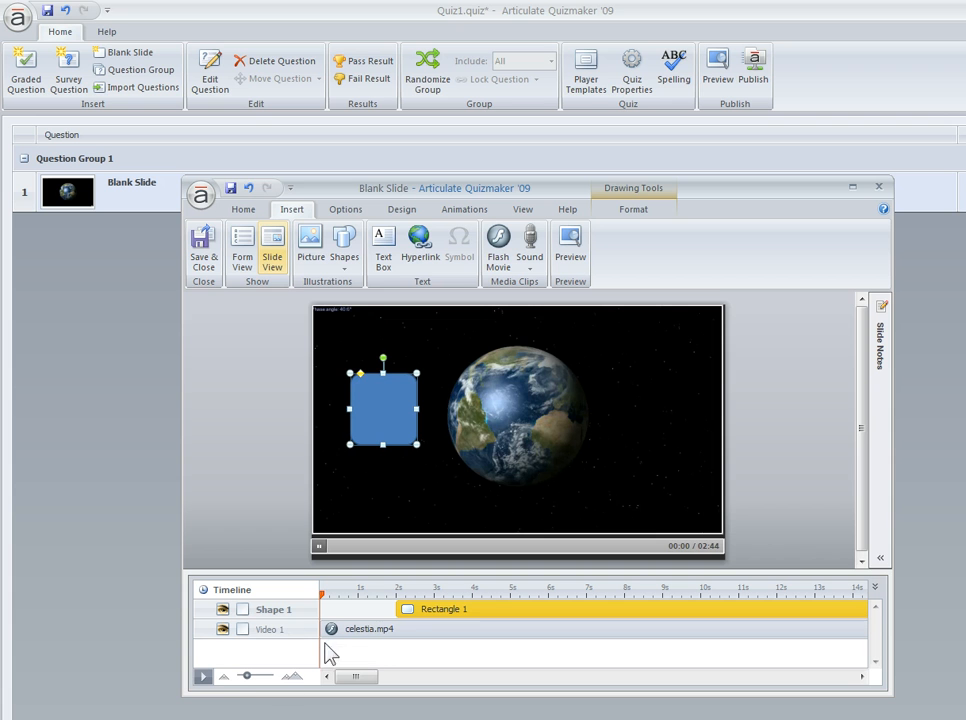
pyautogui.click(205, 677)
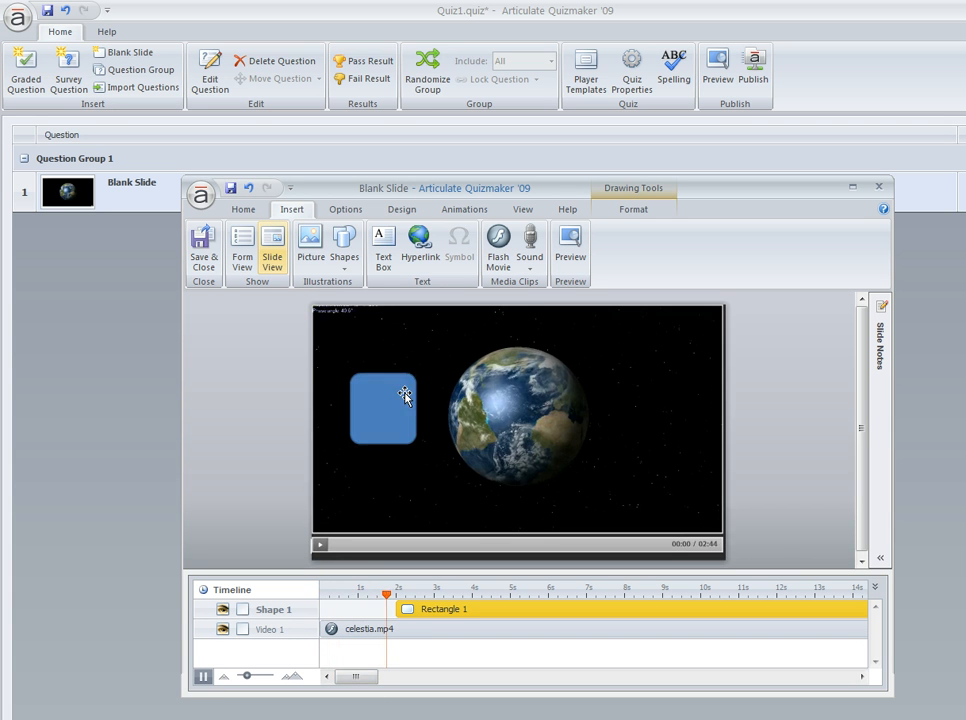
pyautogui.click(203, 677)
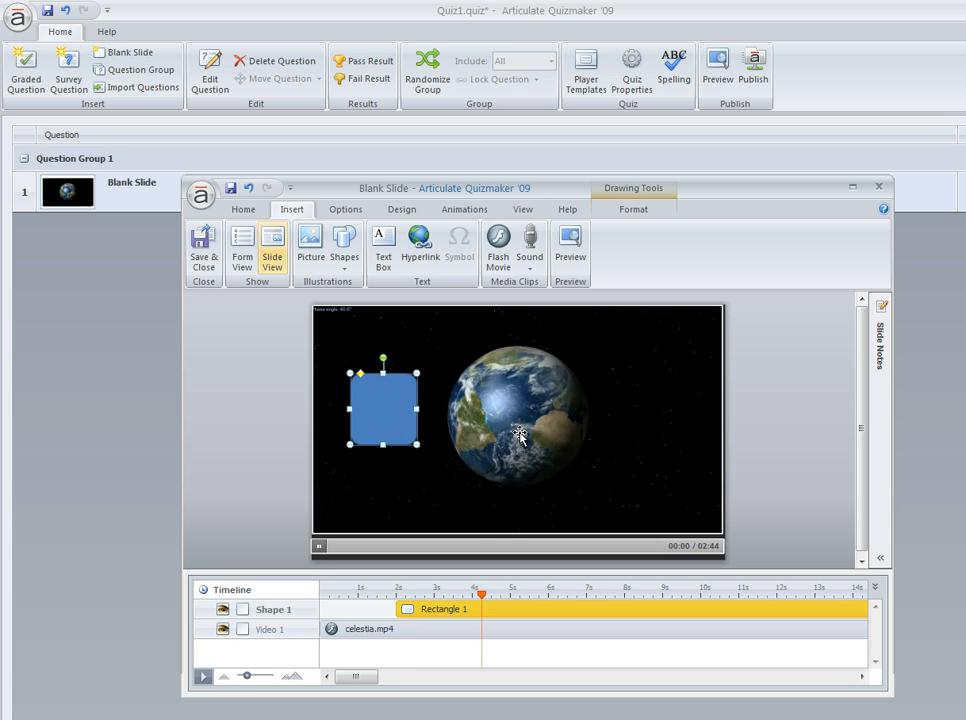